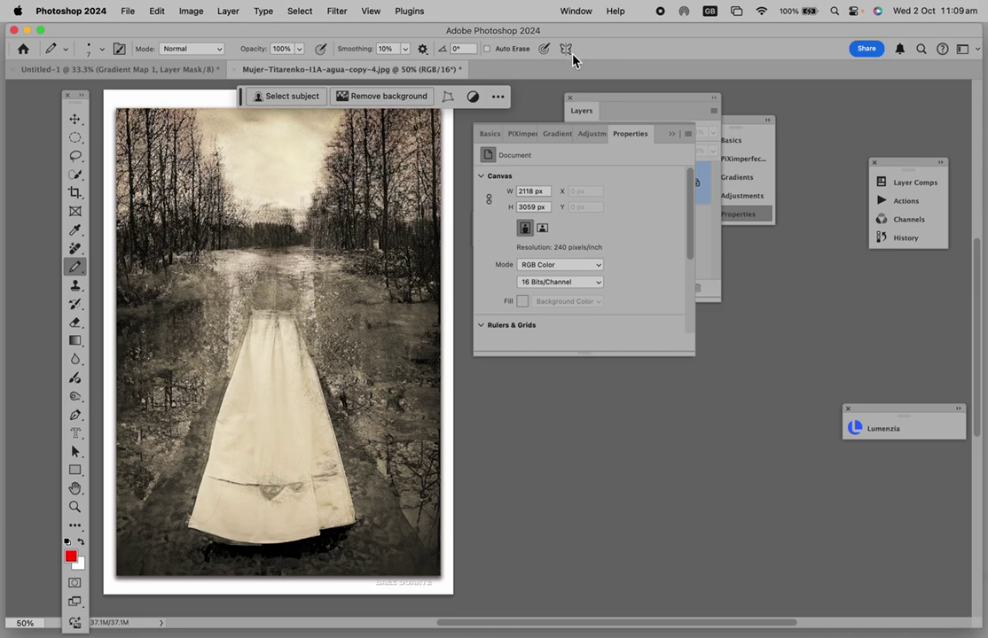
Move the tools panel aside, select all brush groups in Brush Presets, and review their gear-menu options.
left_click(102, 51)
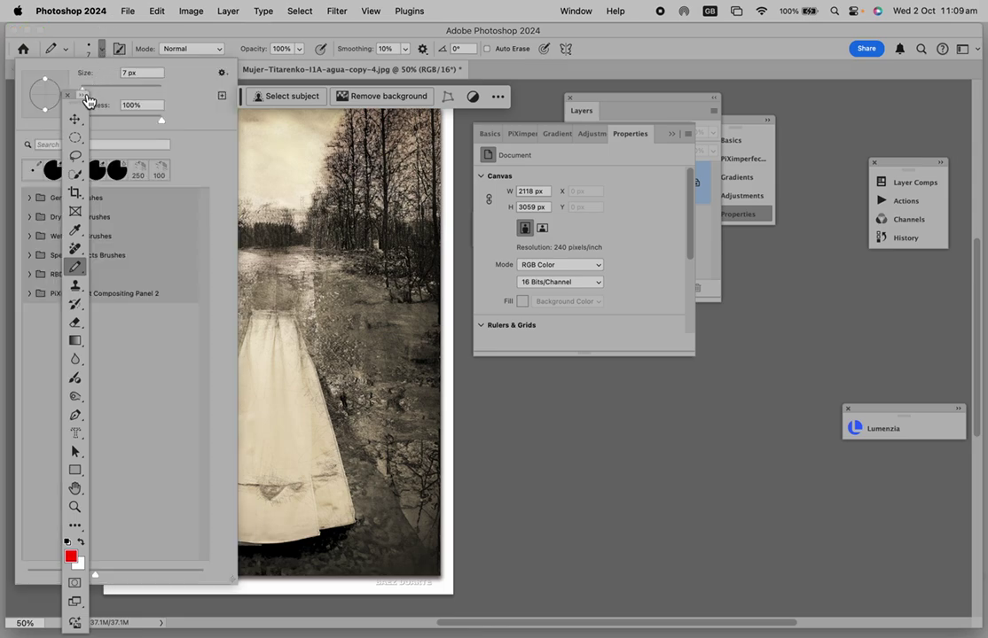
mouse_move(82, 97)
left_mouse_down()
mouse_move(285, 145)
mouse_move(365, 141)
left_mouse_up()
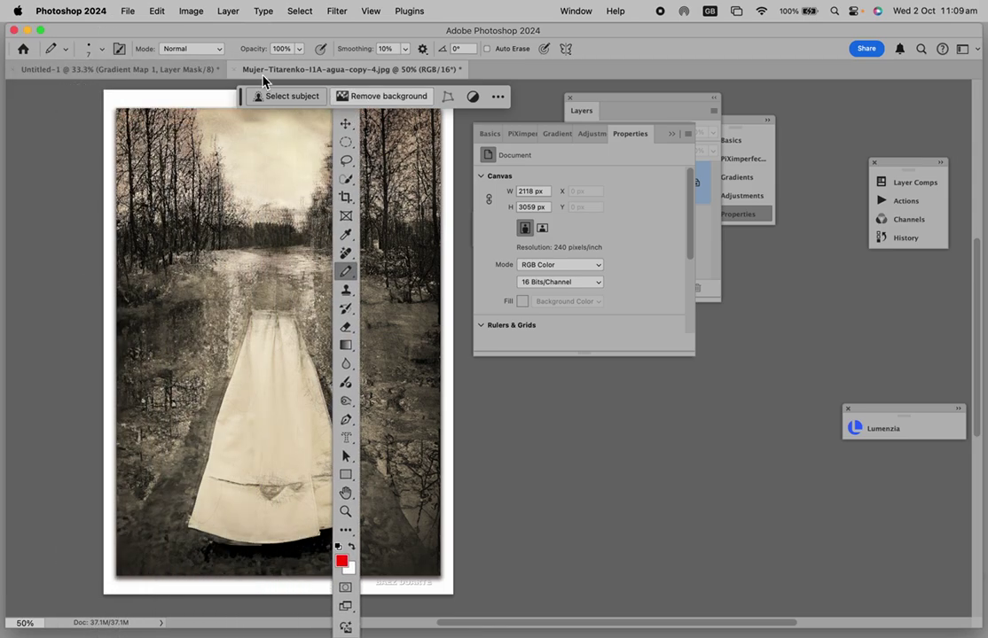
left_click(102, 49)
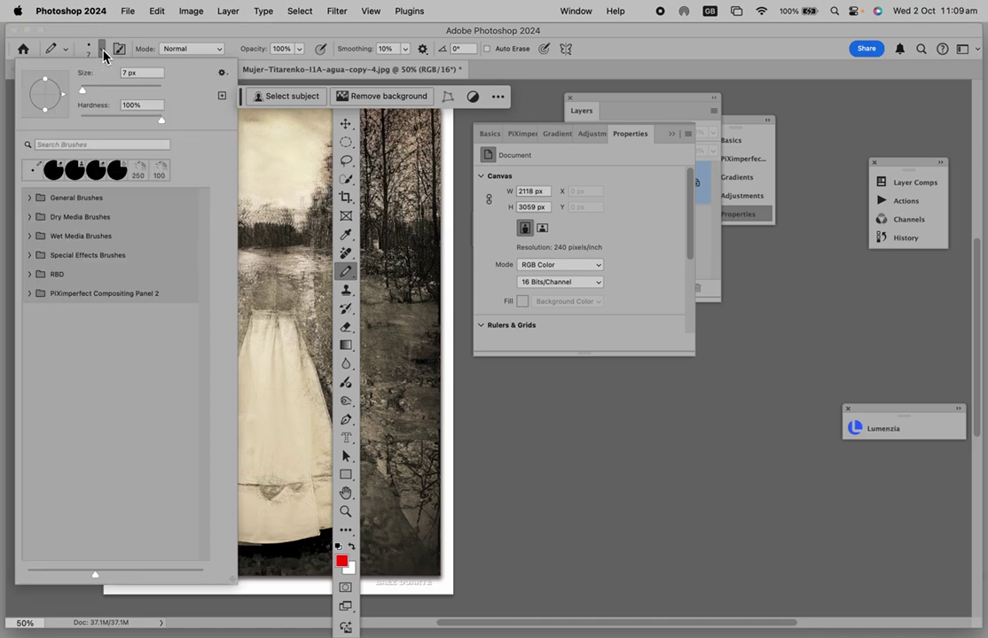
left_click(76, 198)
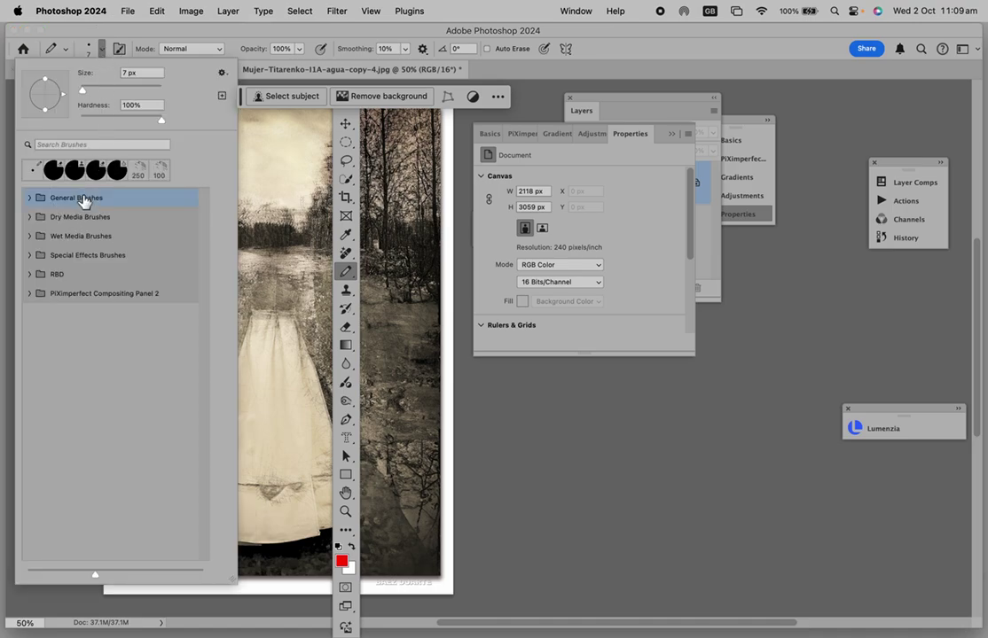
left_click(106, 296, "shift")
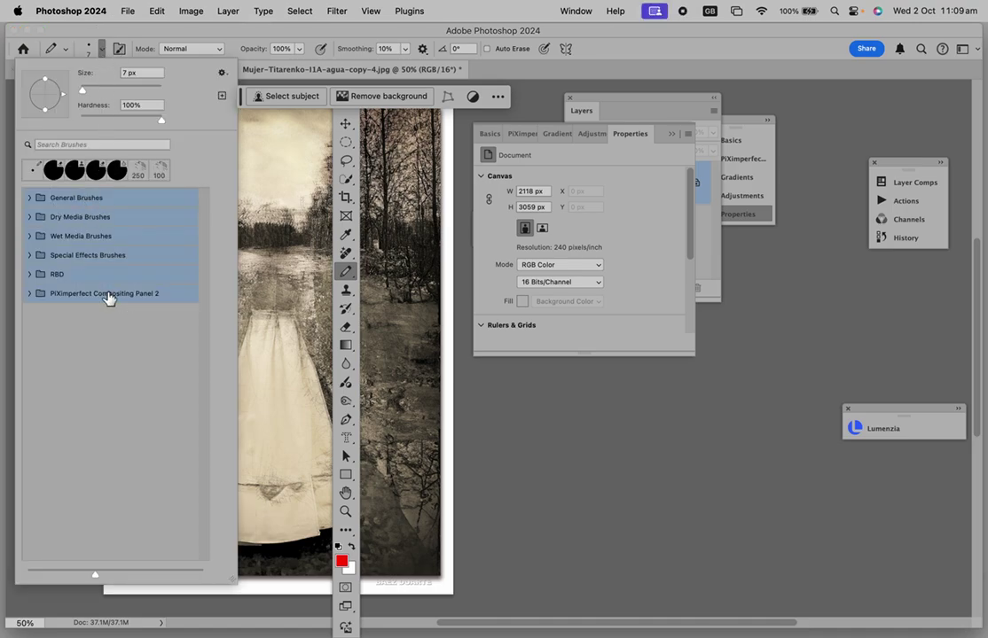
left_click(222, 75)
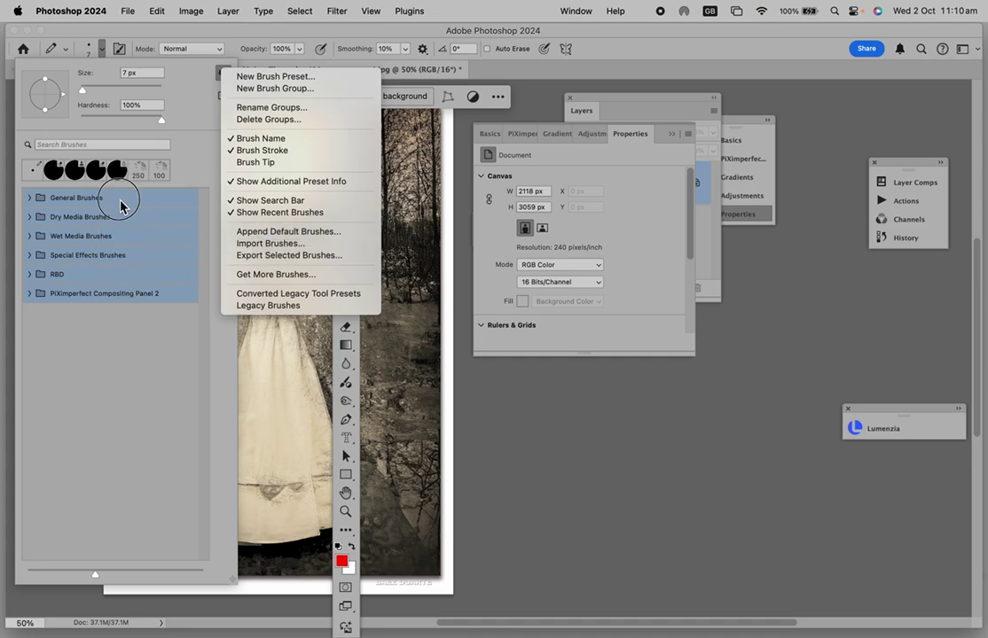
left_click(123, 320)
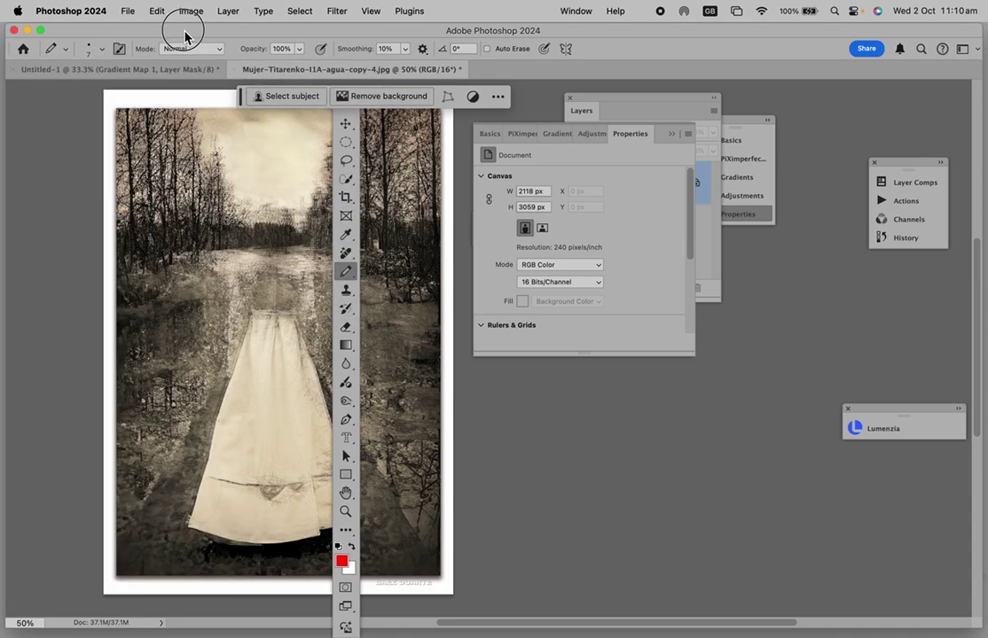
Take Photoshop out of full screen and open the user Library folder in Finder.
left_click_drag(186, 35, 187, 82)
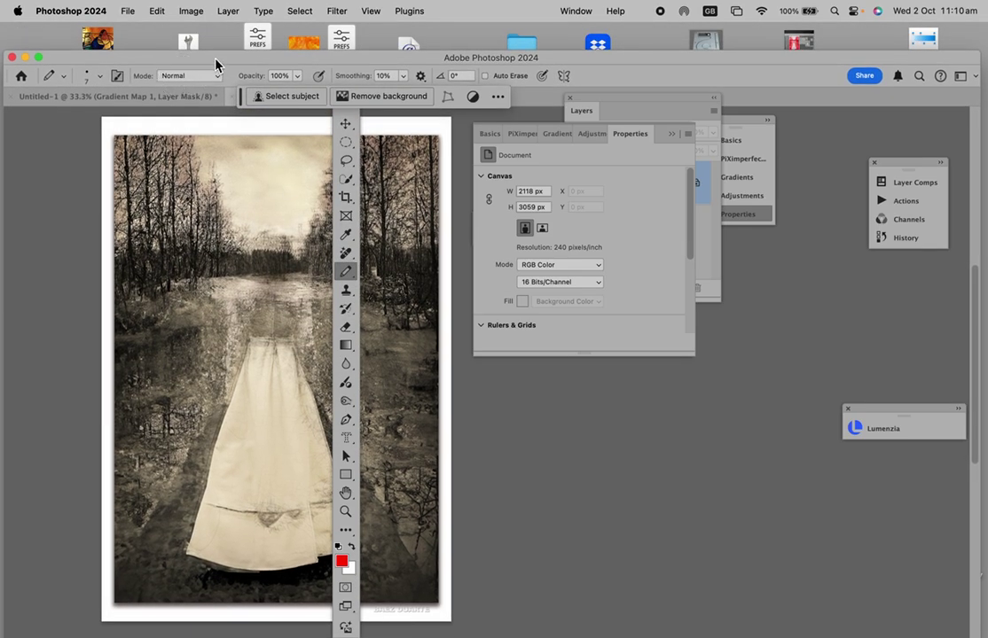
left_click(220, 42)
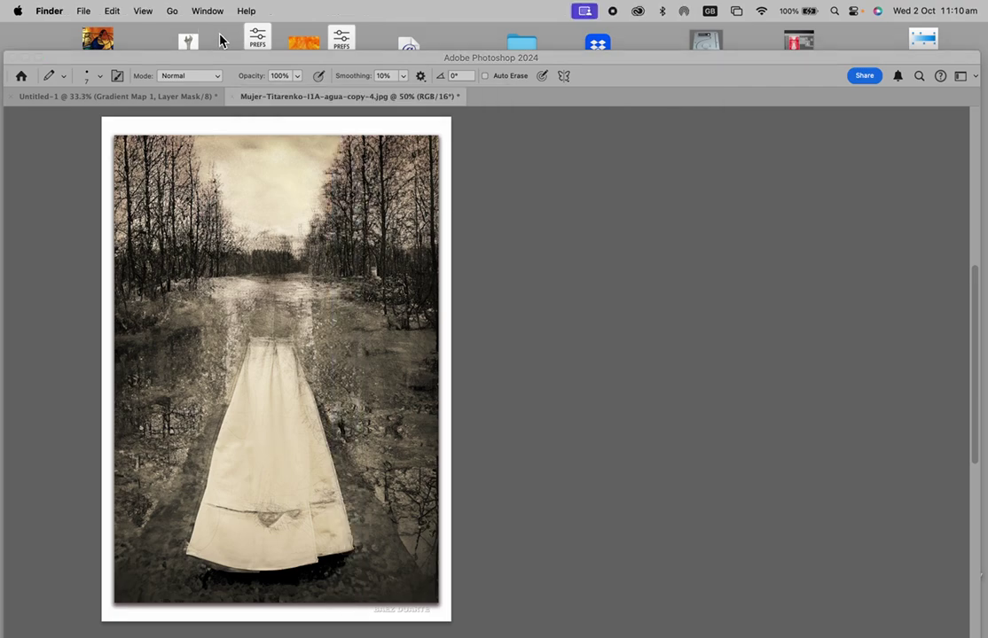
left_click(171, 11)
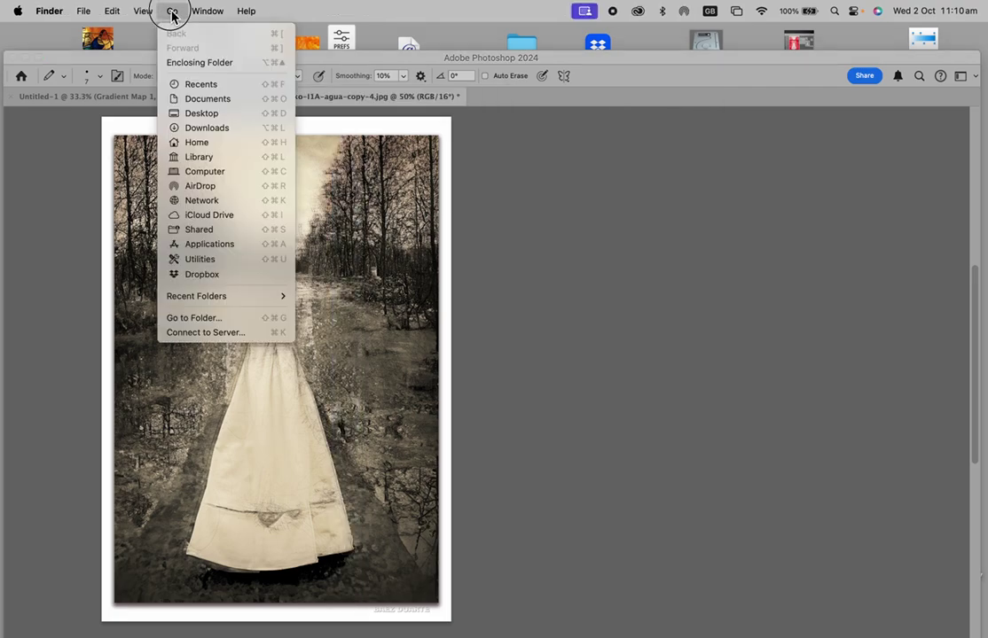
left_click(198, 157)
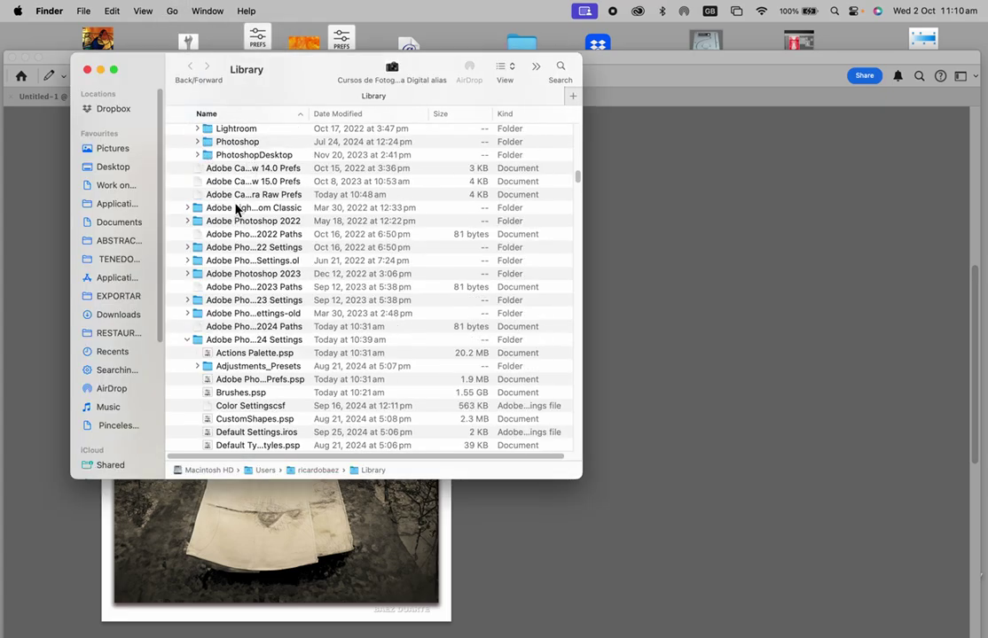
Widen the Name column and select Actions Palette.psp in Adobe Photoshop 2024 Settings.
scroll(203, 320, "down", 1)
scroll(203, 320, "down", 10)
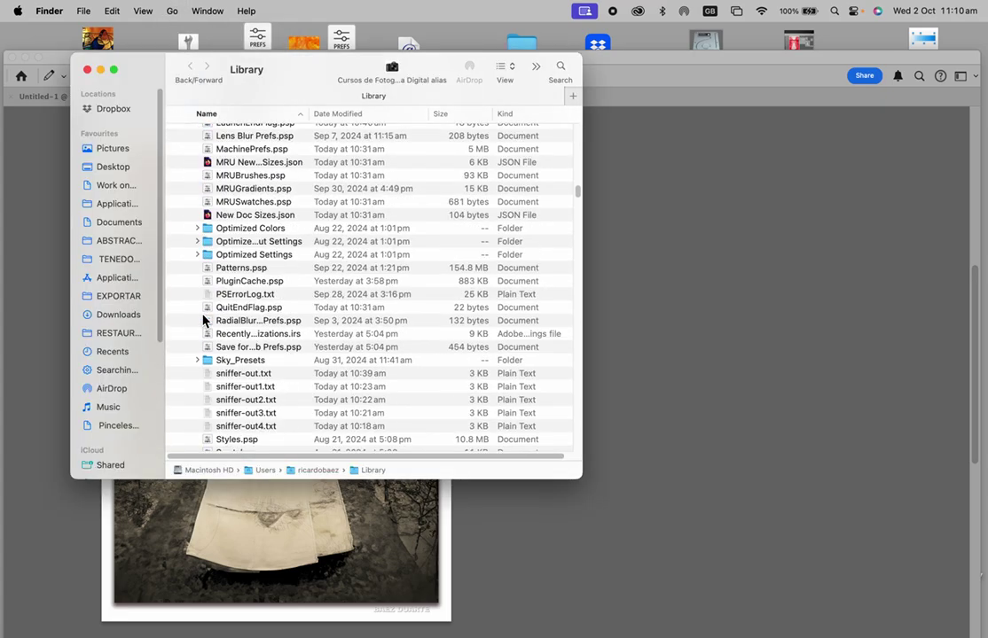
scroll(205, 319, "up", 5)
scroll(206, 316, "up", 5)
scroll(207, 316, "down", 3)
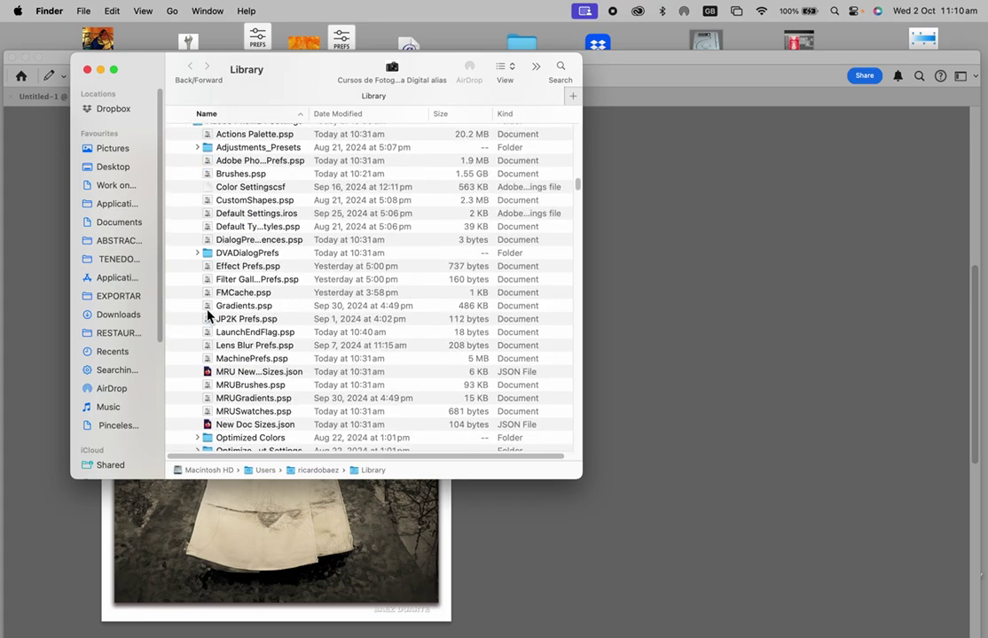
scroll(210, 317, "up", 10)
scroll(213, 331, "up", 2)
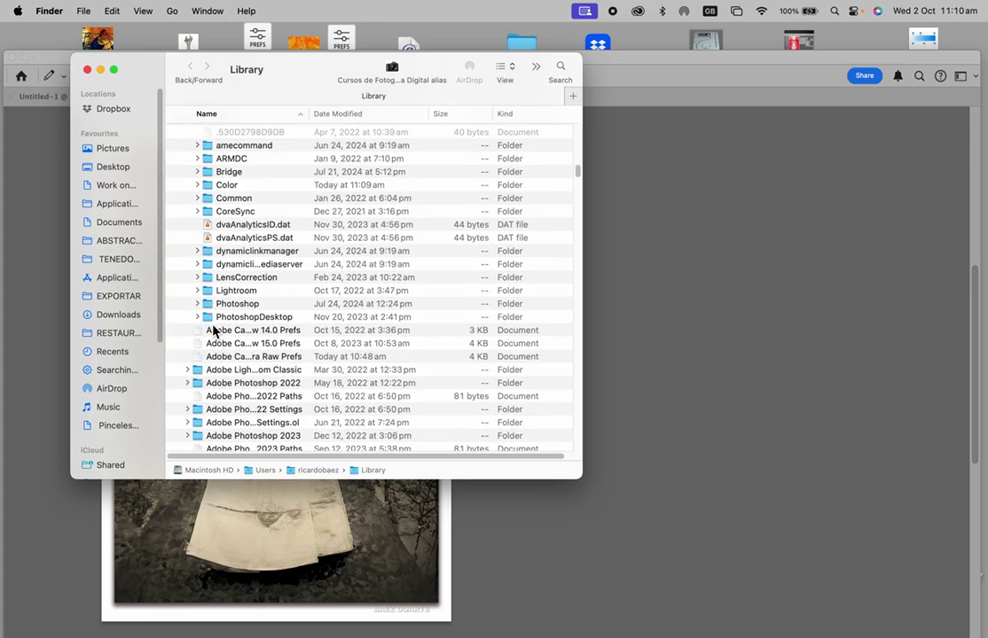
scroll(182, 331, "up", 7)
scroll(264, 376, "down", 2)
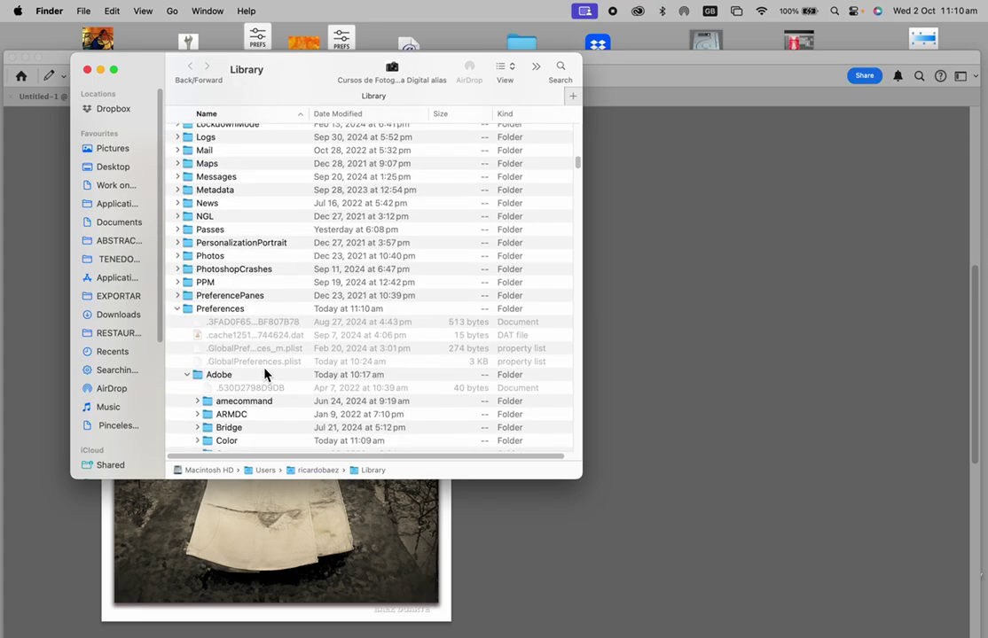
scroll(208, 359, "down", 2)
scroll(222, 352, "down", 4)
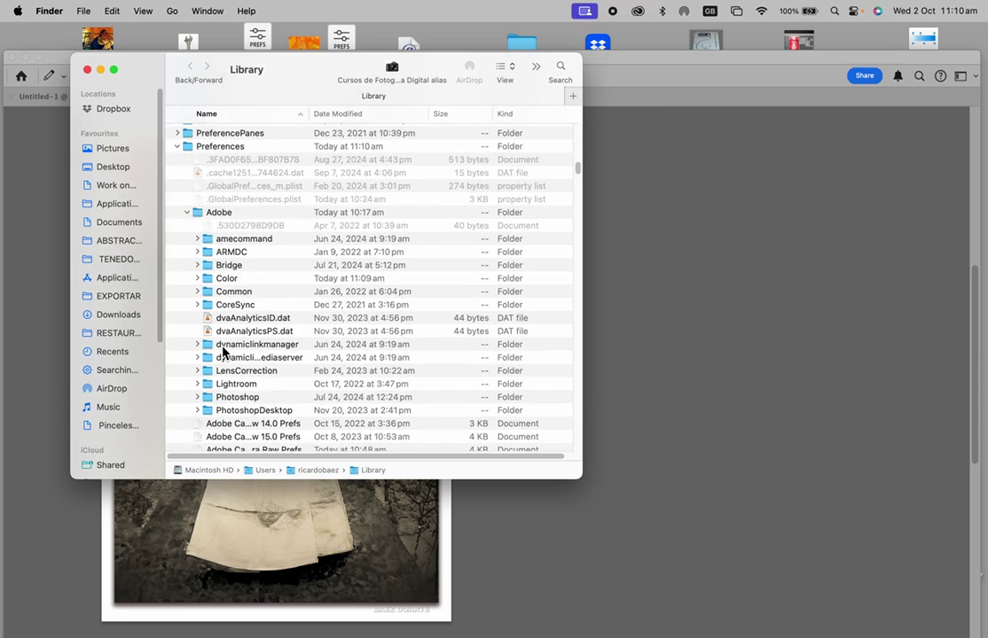
scroll(222, 352, "down", 2)
scroll(222, 352, "down", 3)
scroll(223, 352, "down", 1)
scroll(224, 352, "down", 1)
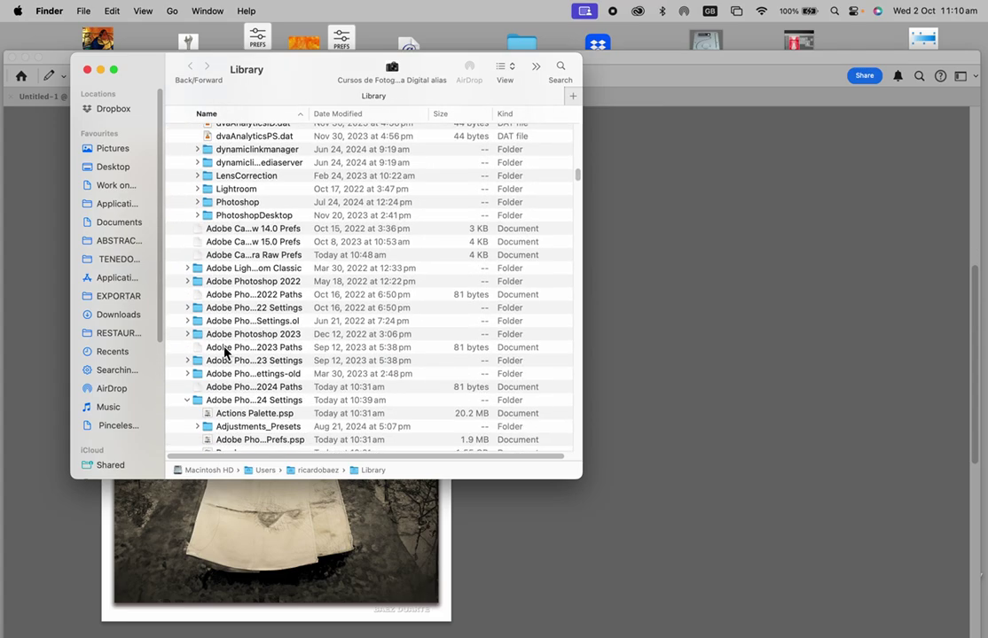
scroll(221, 350, "down", 3)
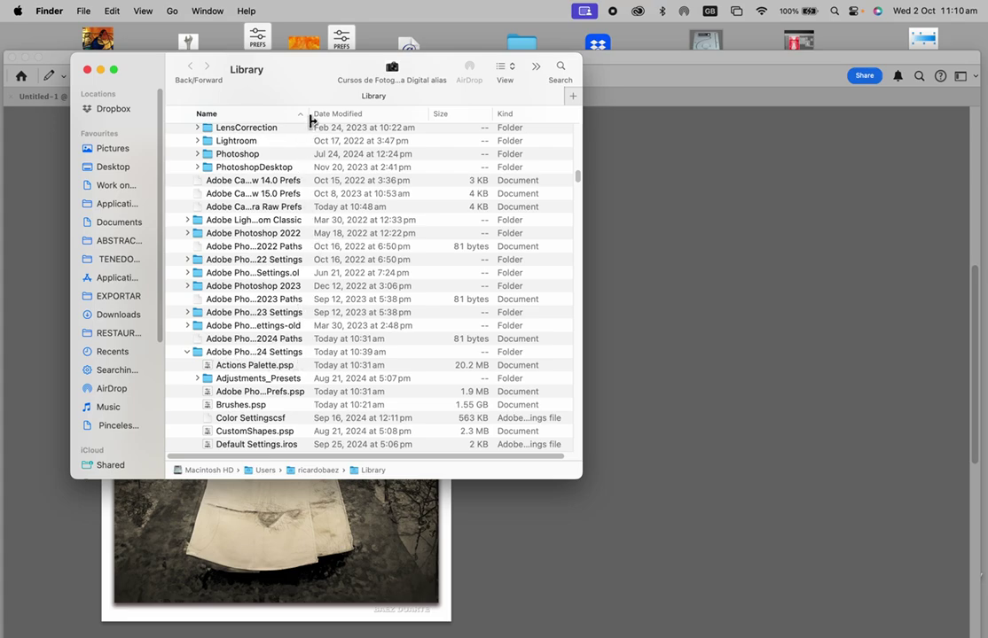
left_click_drag(310, 115, 381, 113)
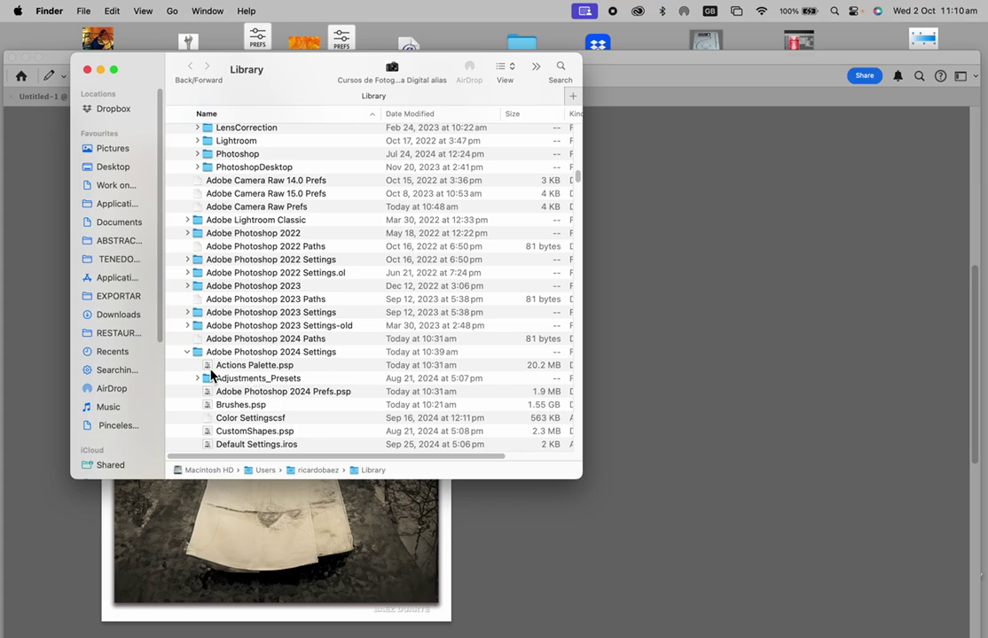
left_click(208, 367)
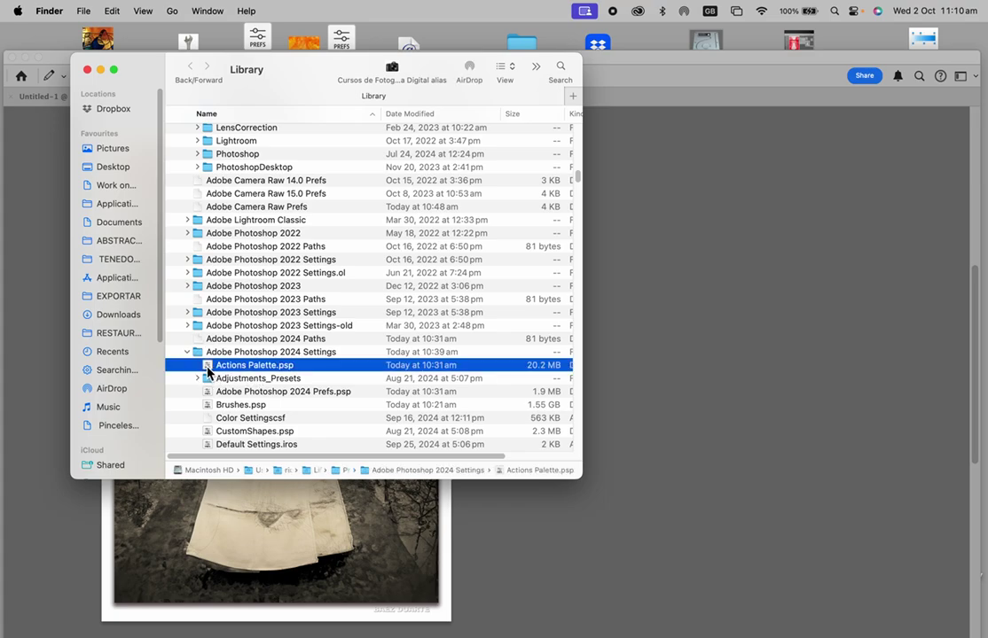
Copy Actions Palette.psp to the desktop keeping both copies, then select Brushes.psp.
mouse_move(208, 368)
left_mouse_down()
mouse_move(326, 242)
mouse_move(326, 195)
left_mouse_up()
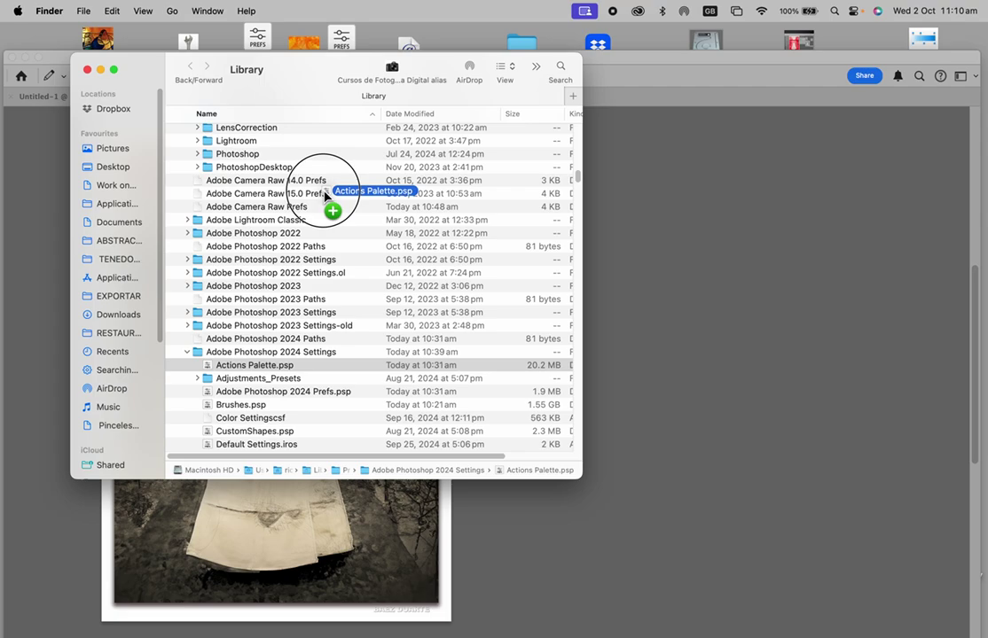
mouse_move(326, 195)
left_mouse_down()
mouse_move(177, 133)
mouse_move(155, 33)
mouse_move(326, 260)
mouse_move(326, 243)
mouse_move(166, 48)
mouse_move(126, 36)
left_mouse_up()
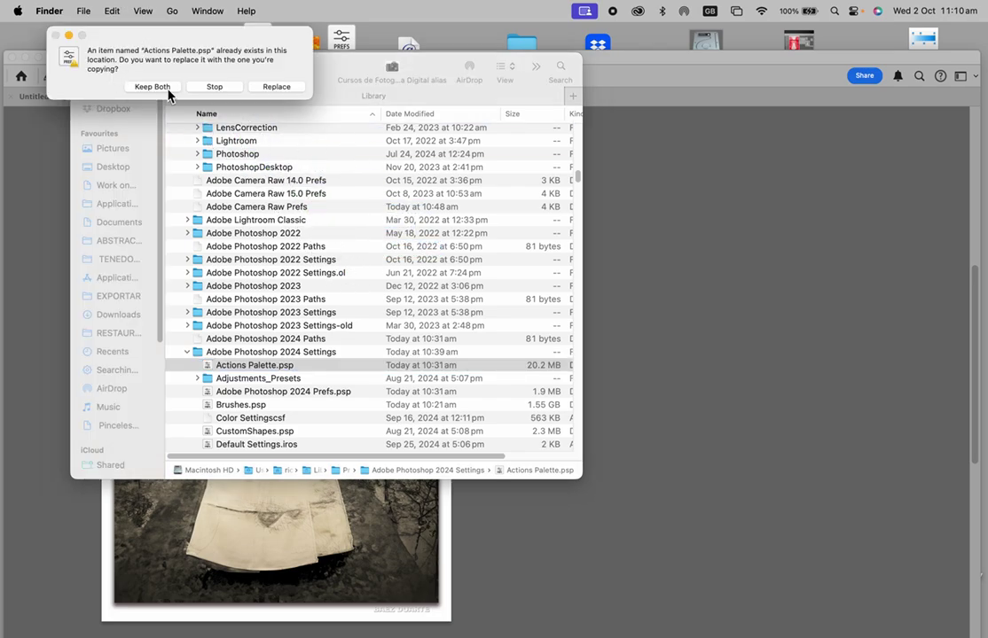
left_click(213, 89)
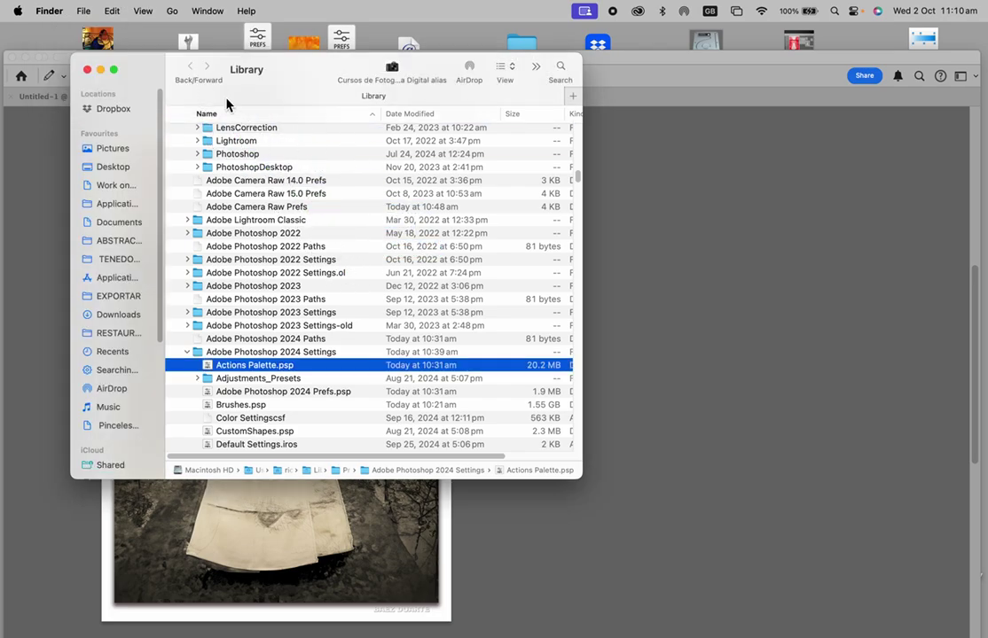
left_click(212, 410)
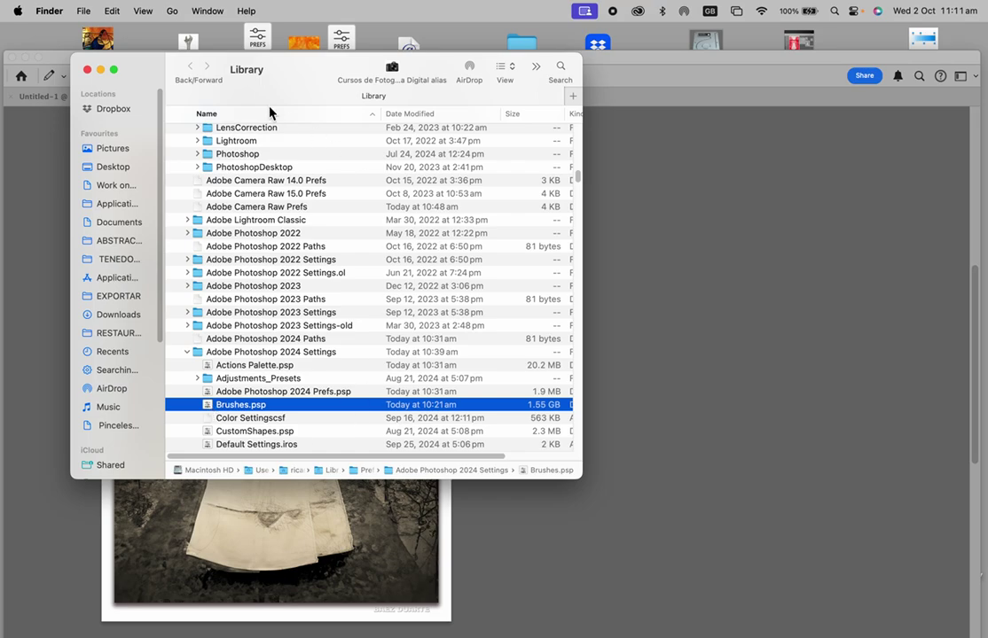
Close the Library window and add a Gradient Map adjustment layer in Photoshop's Layers panel.
left_click(87, 70)
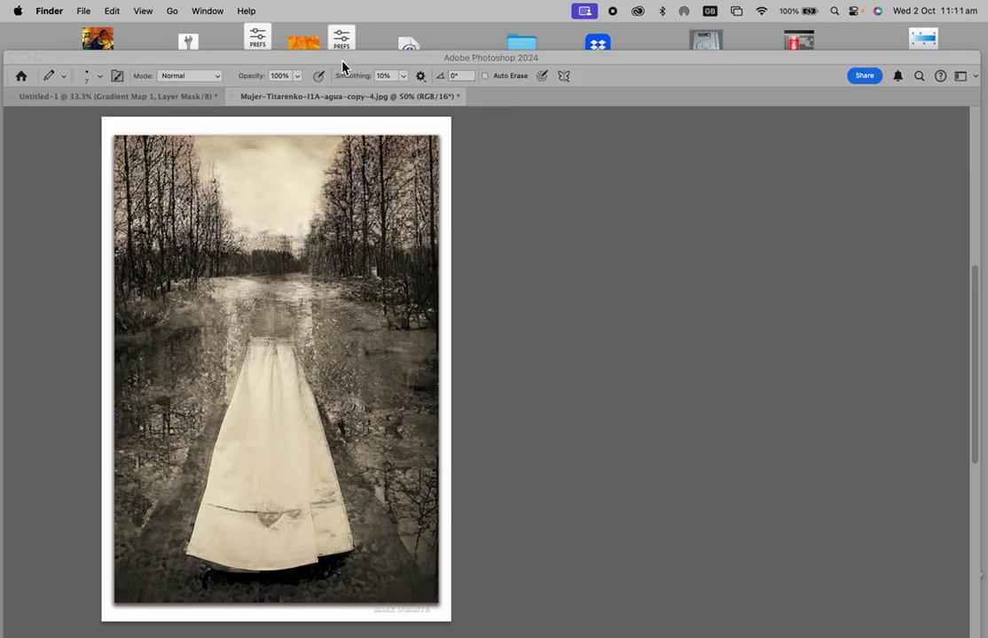
left_click(302, 60)
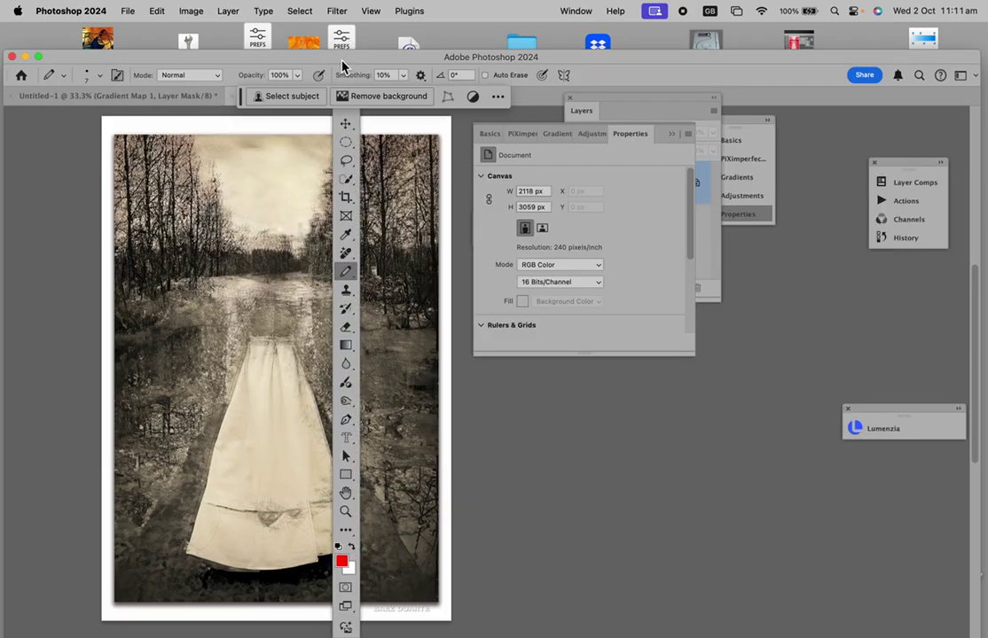
left_click(623, 119)
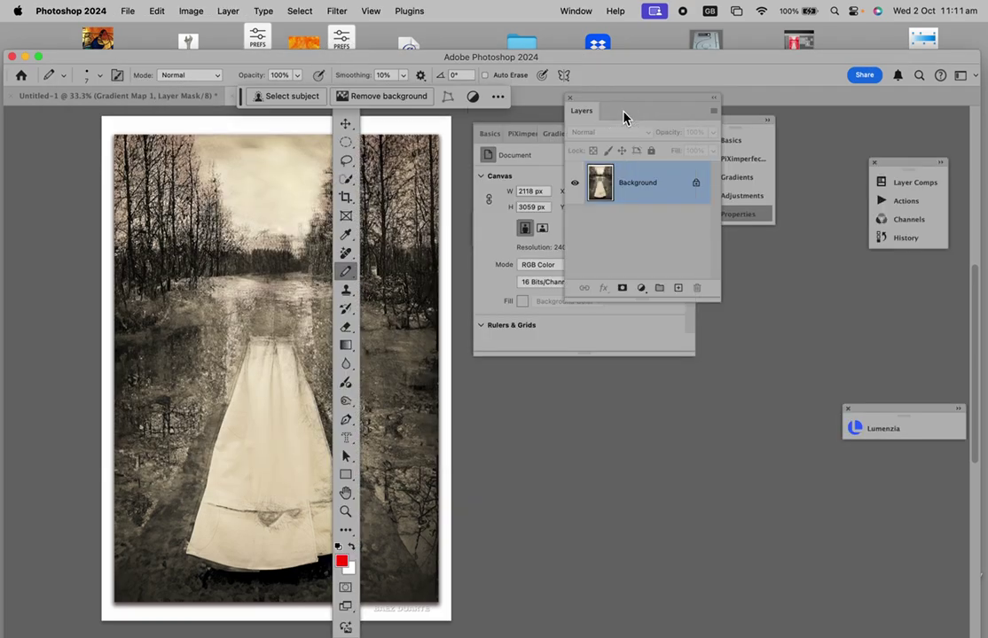
left_click(641, 289)
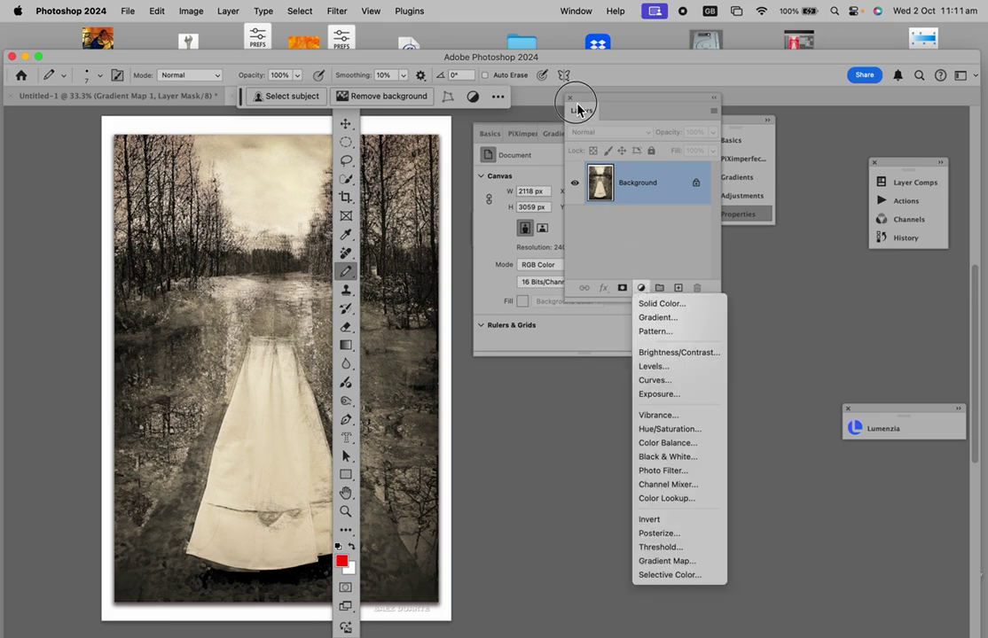
left_click(666, 562)
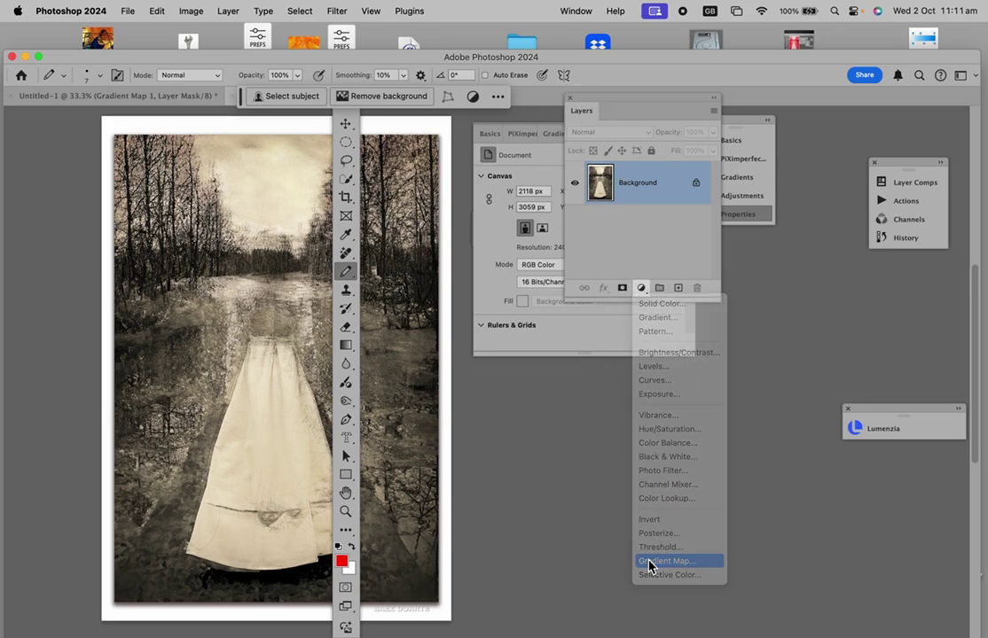
Select the Gradientes RBD 2021 gradient group and review the gradient presets' options menu.
left_click(560, 306)
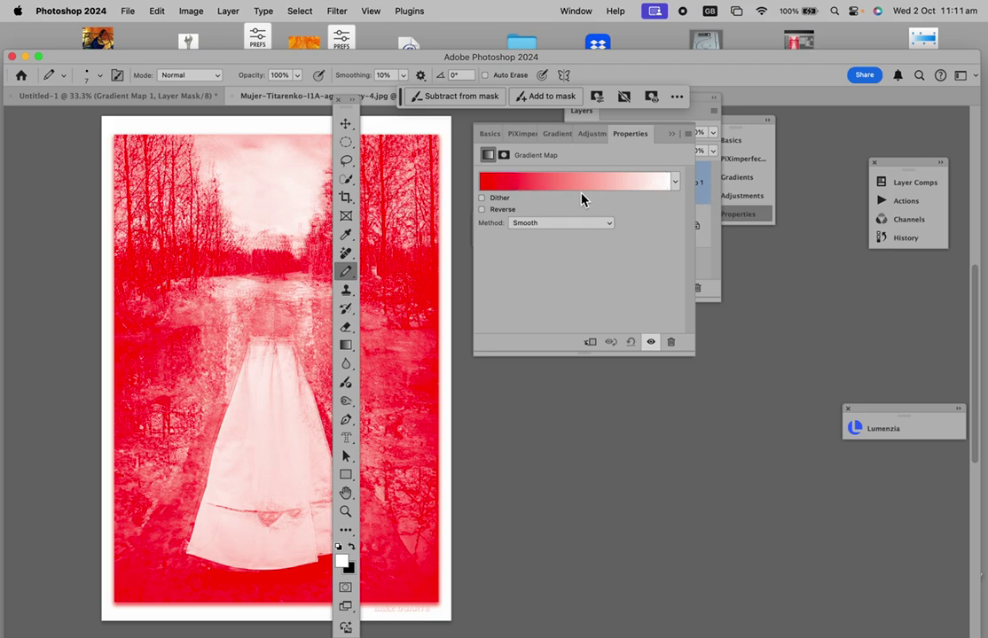
left_click(674, 183)
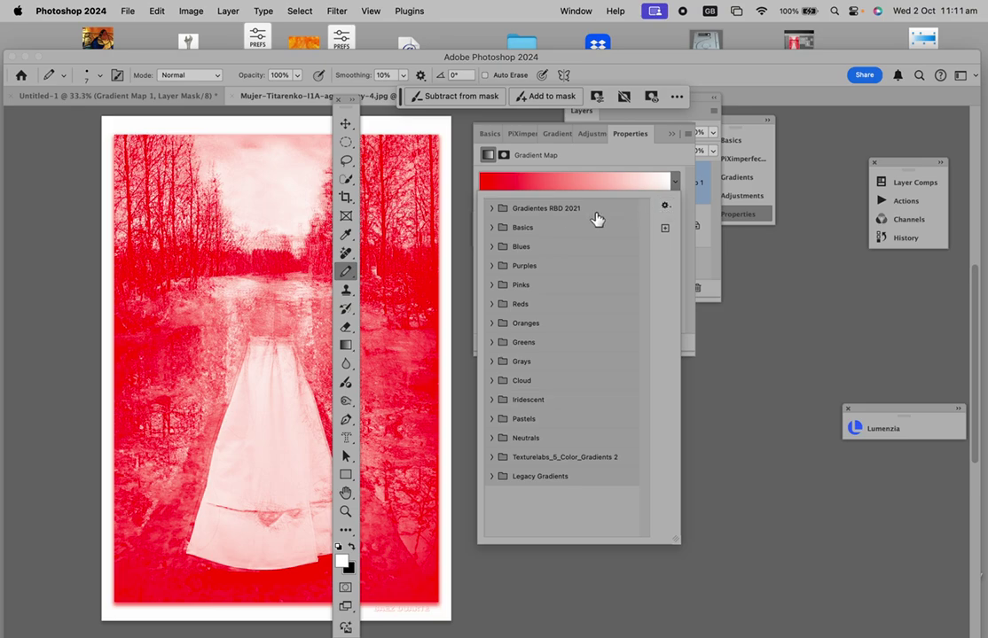
left_click(546, 211)
left_click(666, 207)
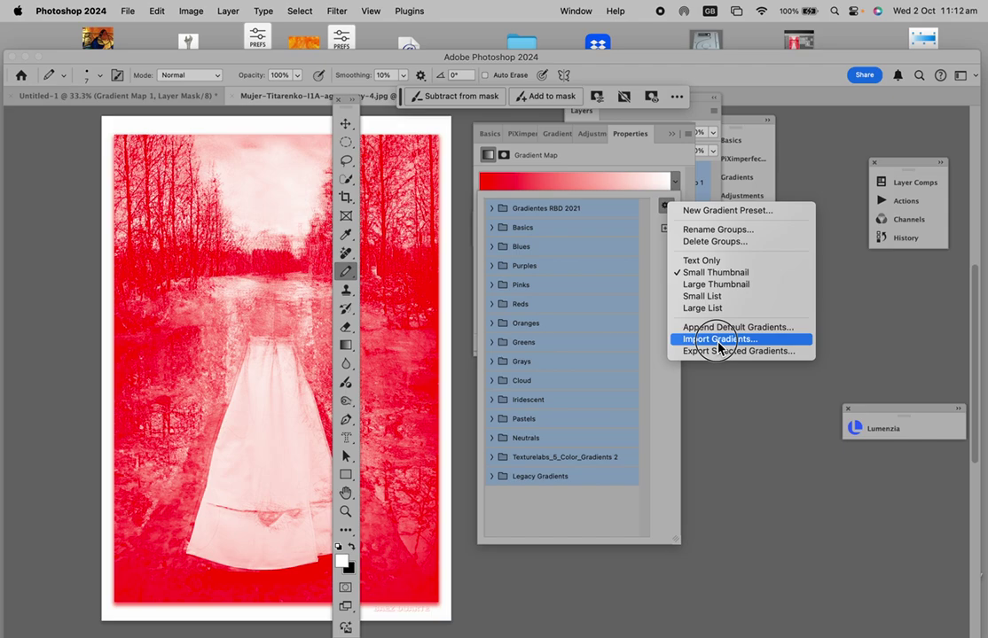
left_click(721, 481)
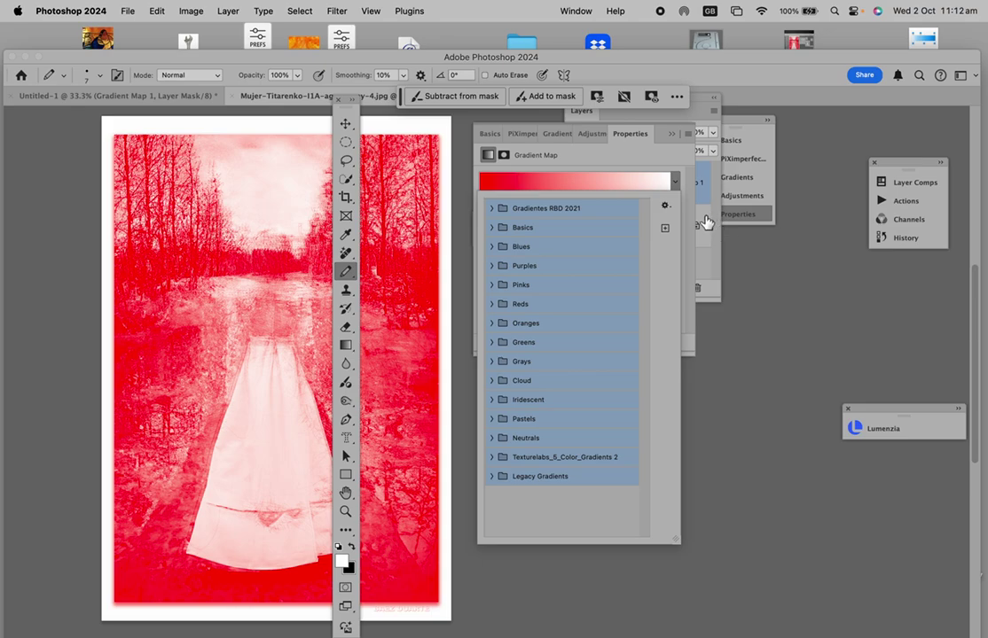
left_click(715, 268)
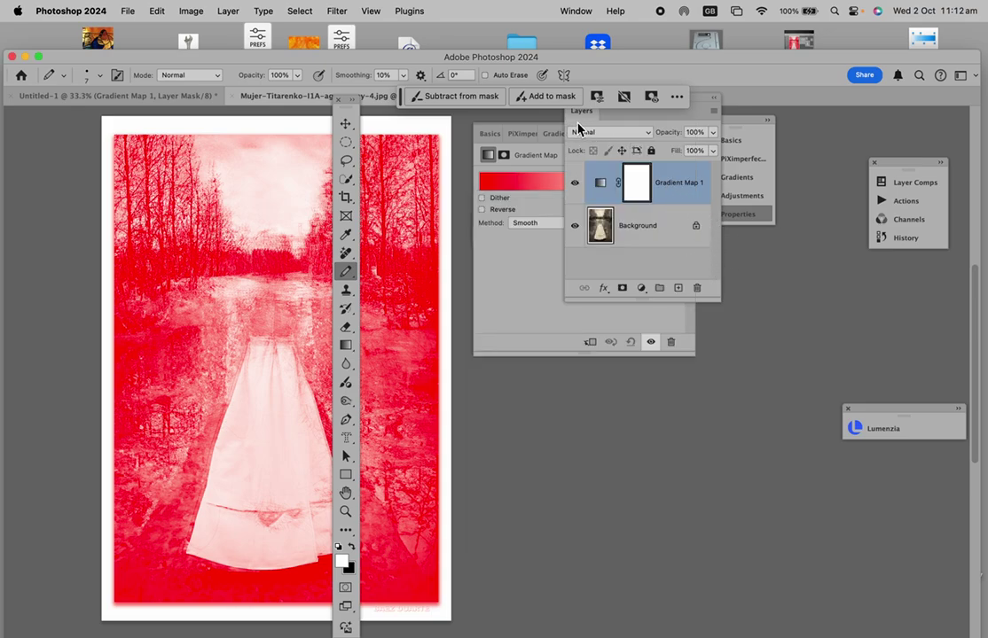
Add a Color Lookup adjustment layer using the aquaboost.cube 3D LUT.
left_click(641, 288)
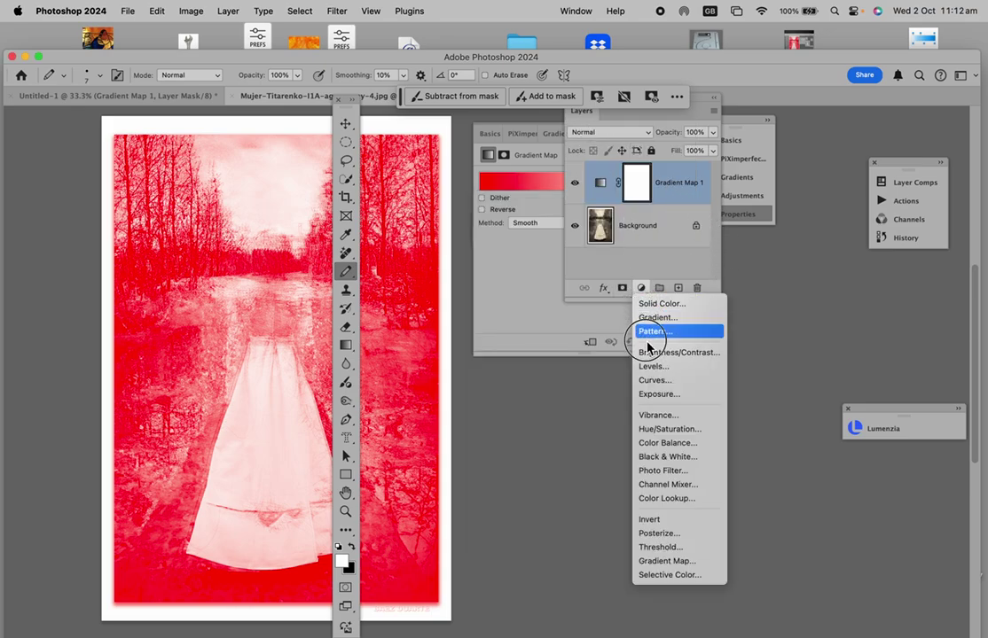
left_click(667, 499)
left_click(521, 262)
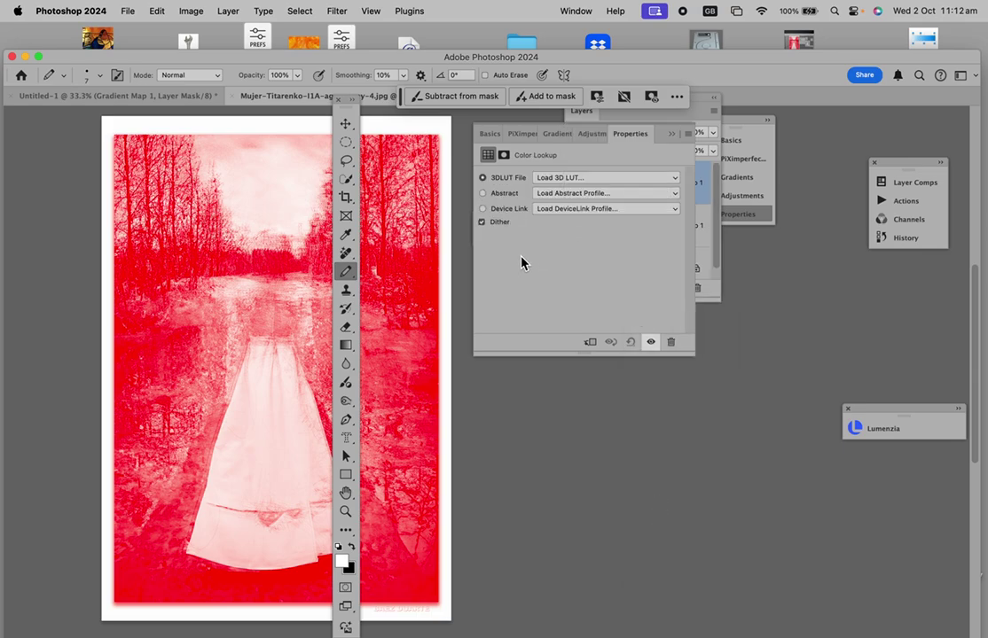
left_click(584, 178)
left_click(576, 281)
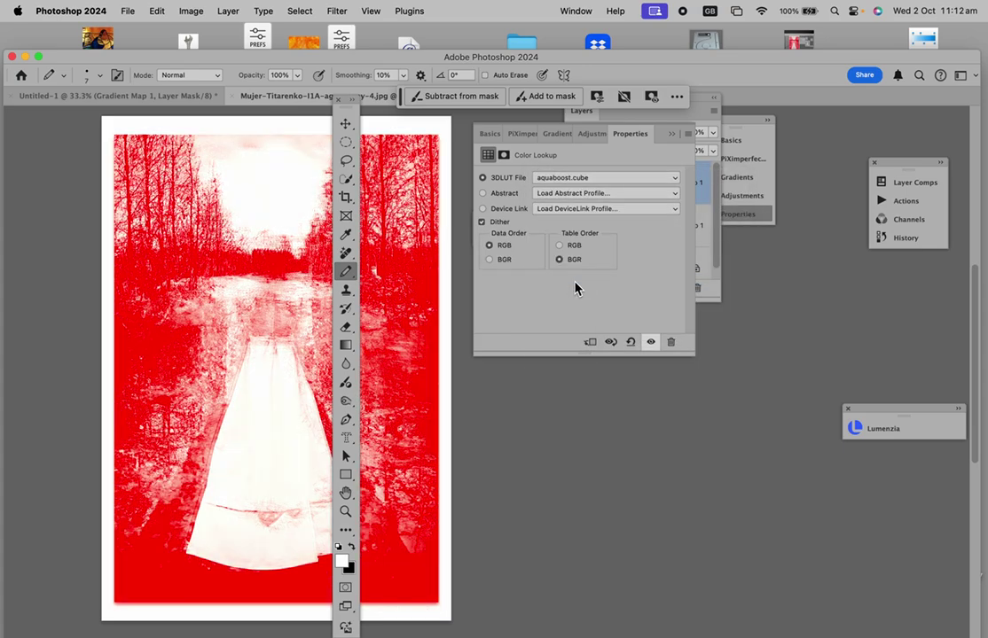
Open the Load 3D LUT dialog from the 3DLUT File list and cancel it.
left_click(589, 178)
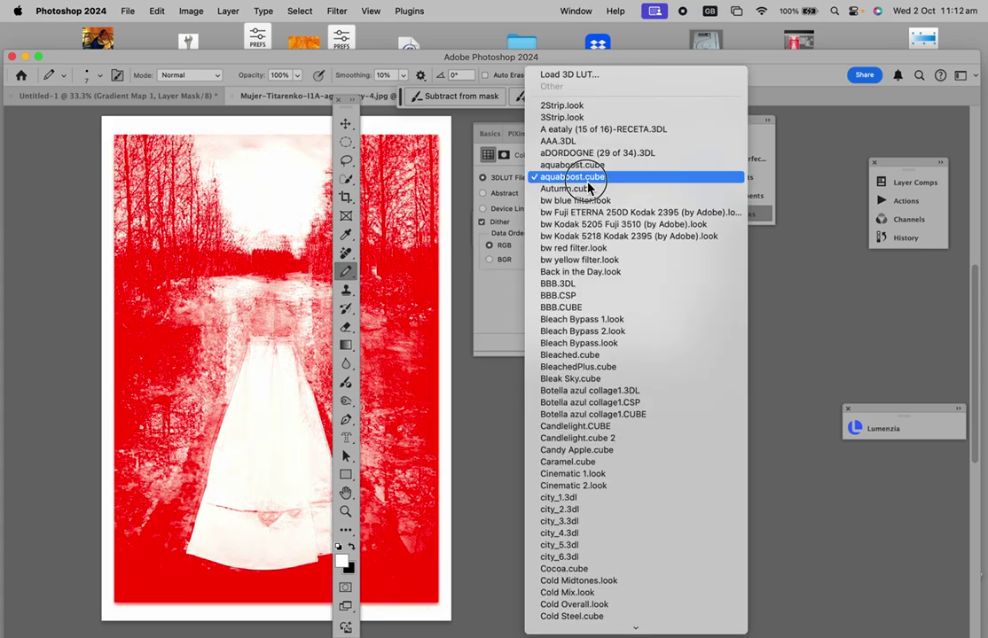
left_click(581, 76)
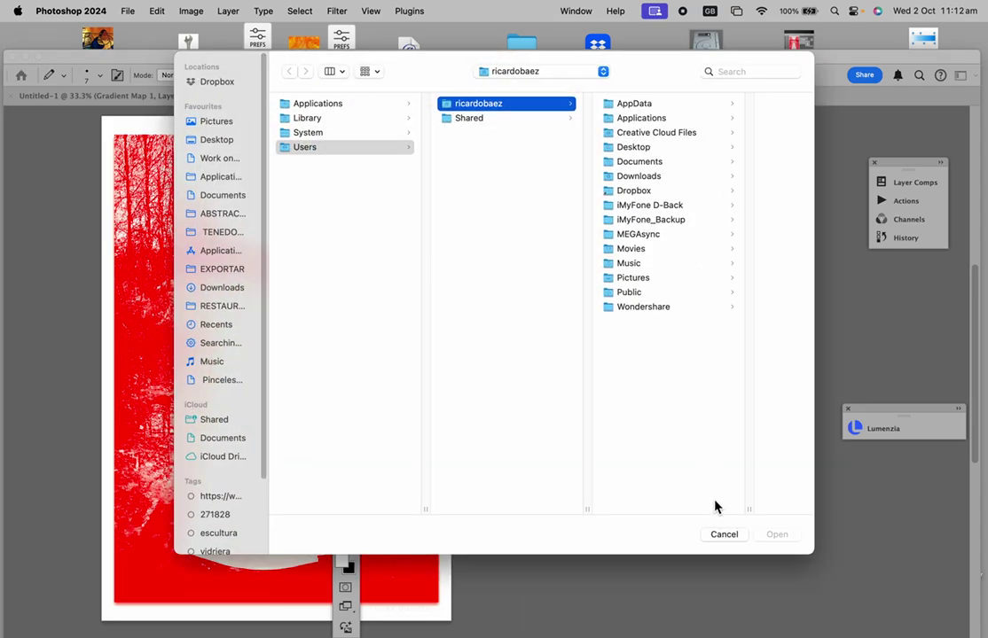
left_click(715, 535)
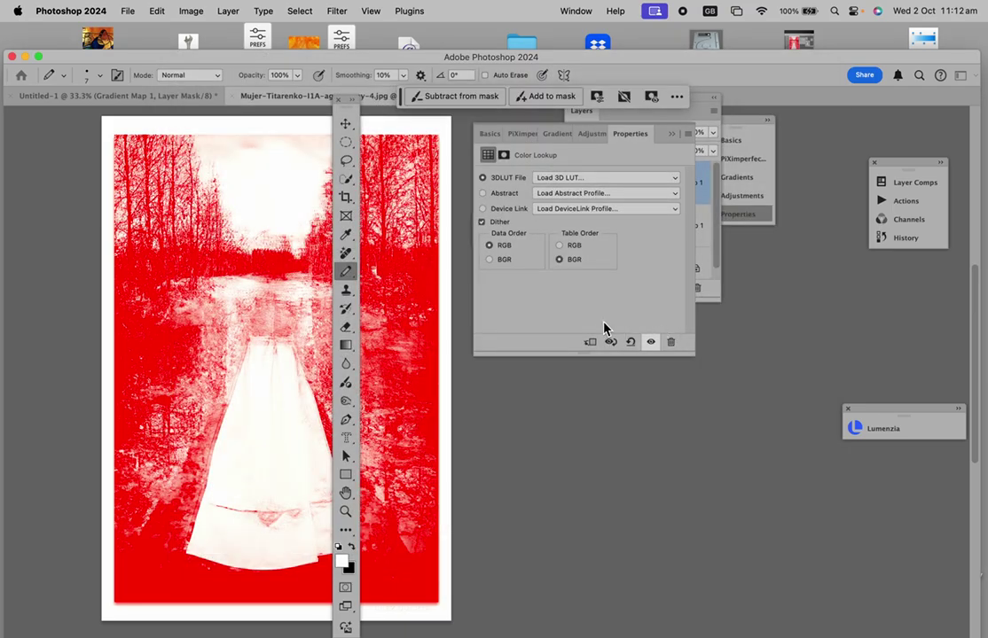
left_click_drag(592, 56, 589, 88)
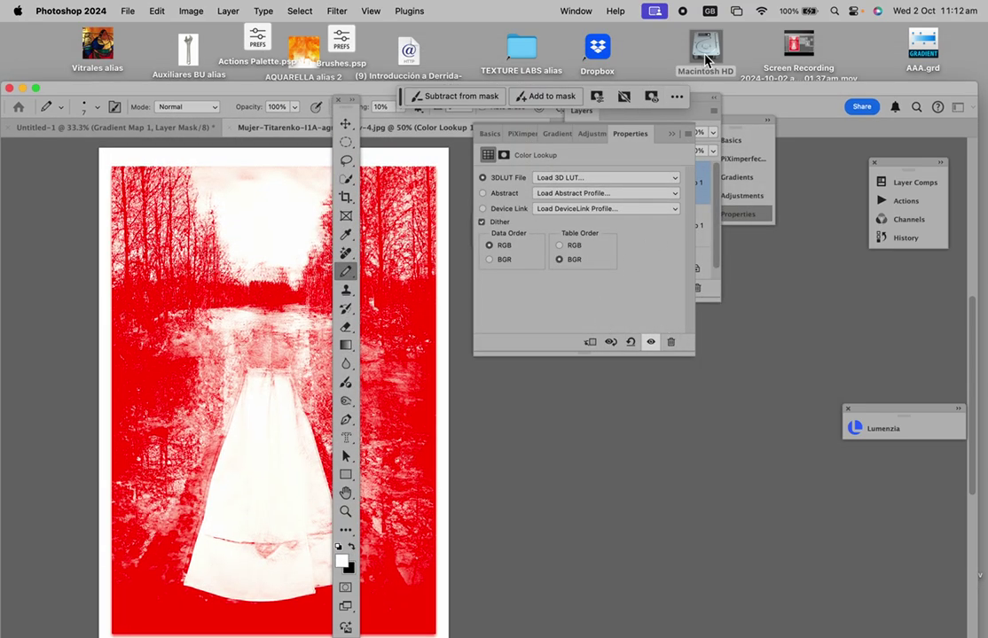
double_click(705, 48)
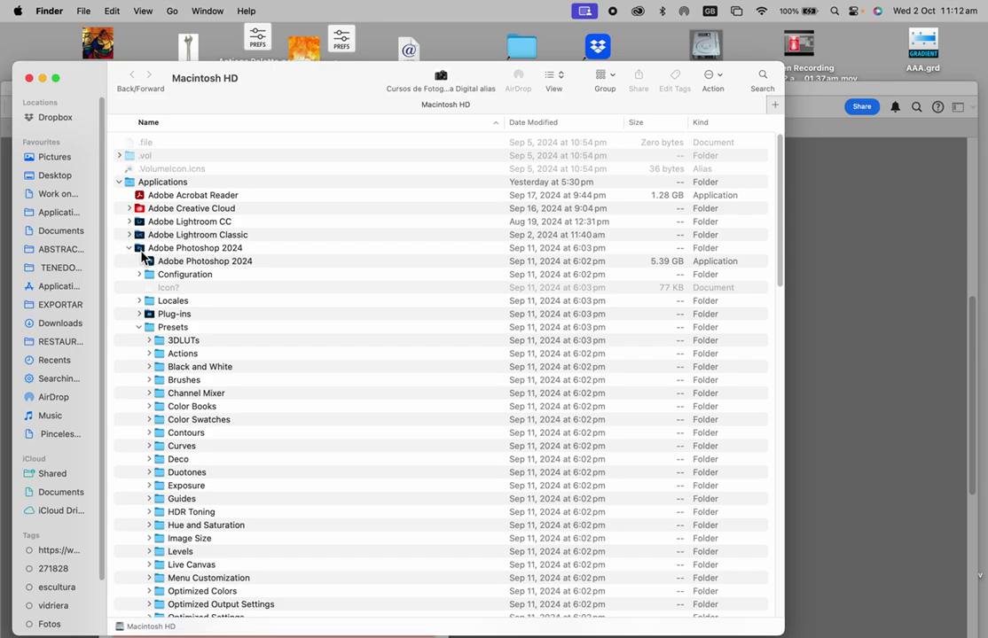
left_click(160, 346)
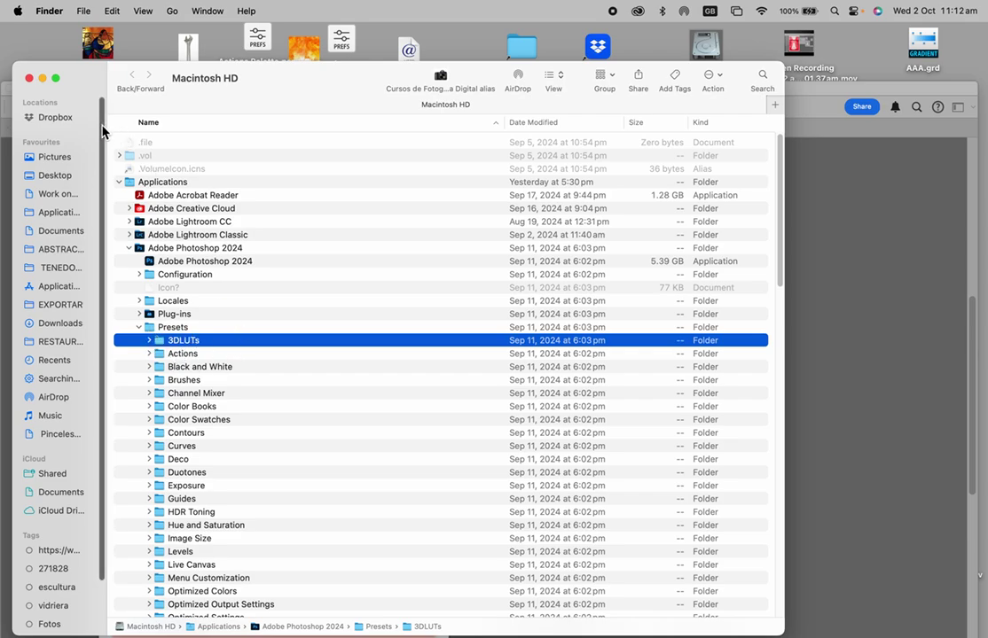
left_click(28, 78)
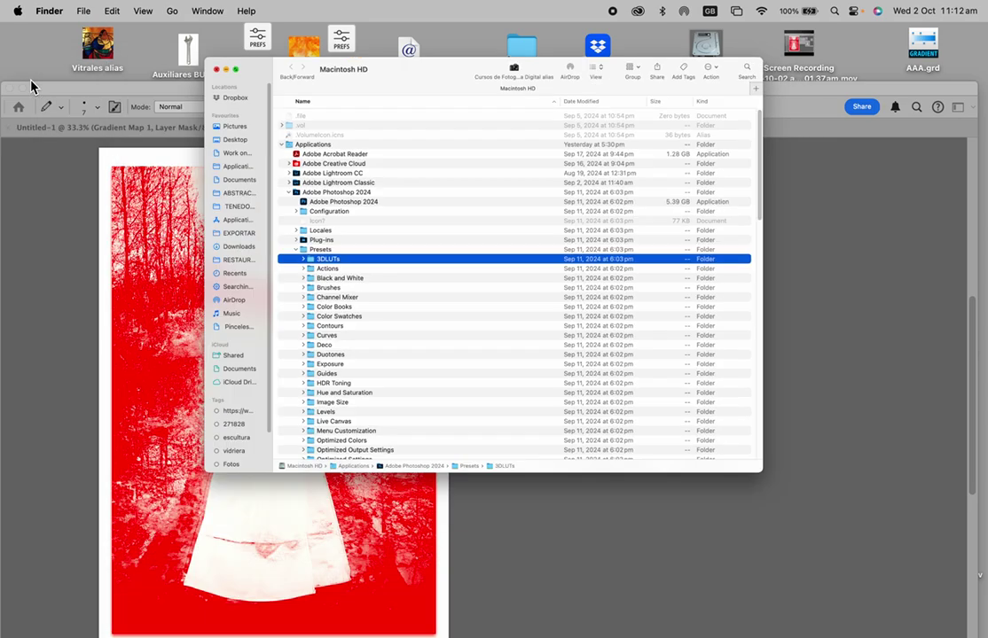